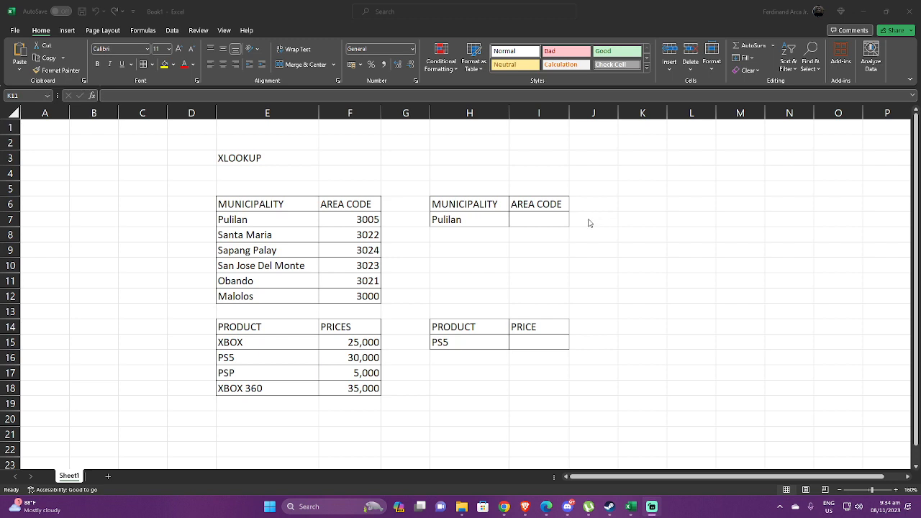
Examine the municipality and product source tables and the small municipality lookup table beside them
click(585, 223)
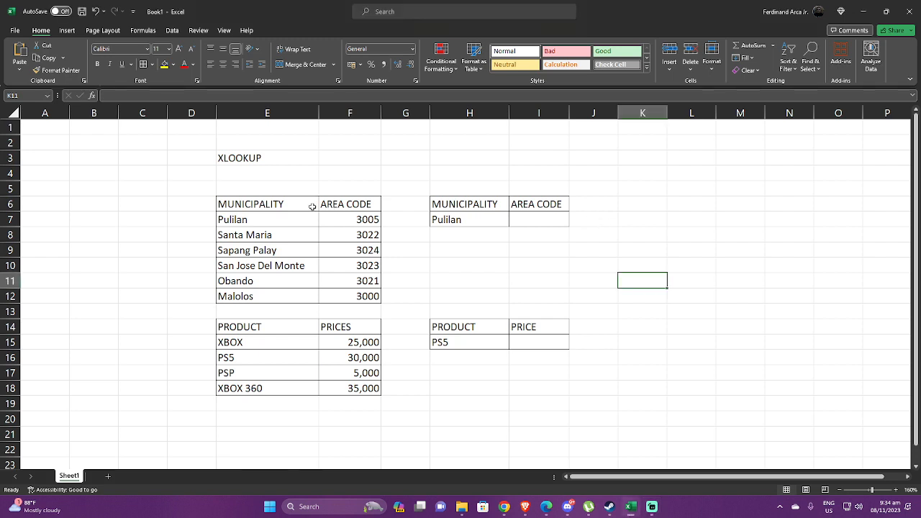
drag(298, 204, 356, 205)
drag(310, 327, 356, 331)
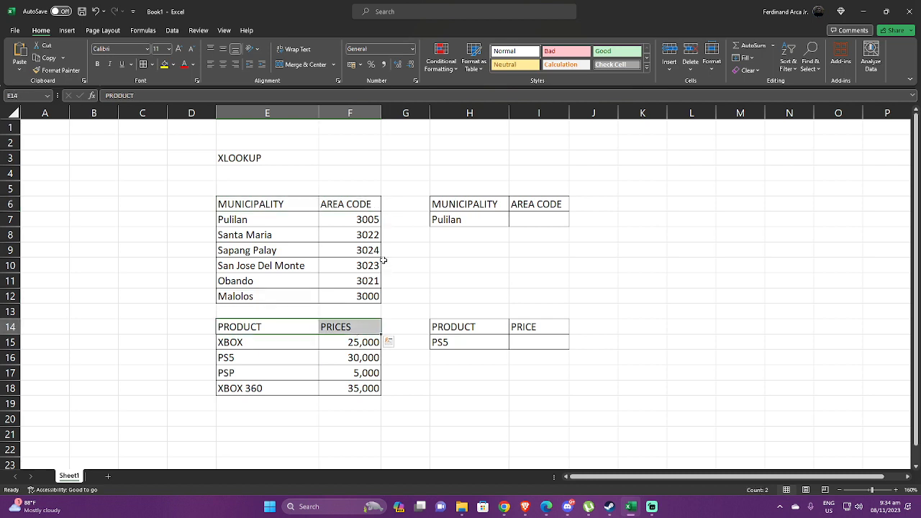
drag(305, 204, 364, 293)
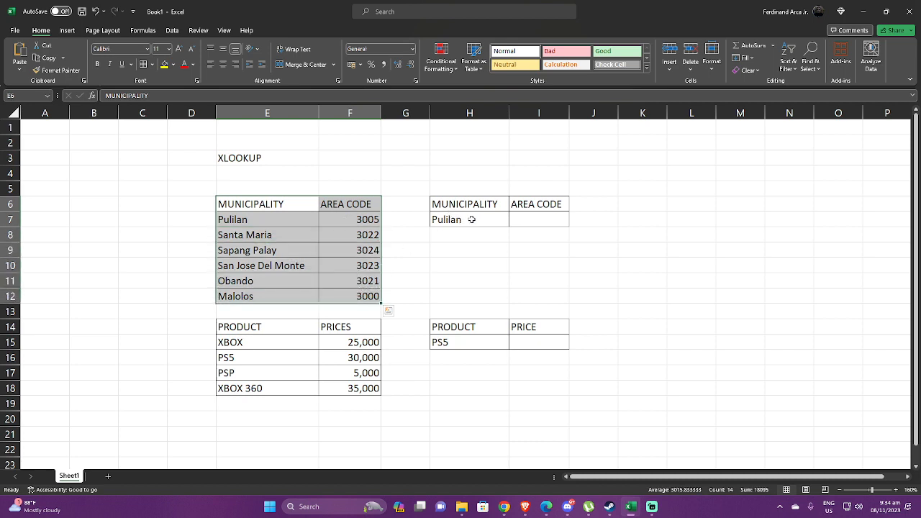
click(471, 219)
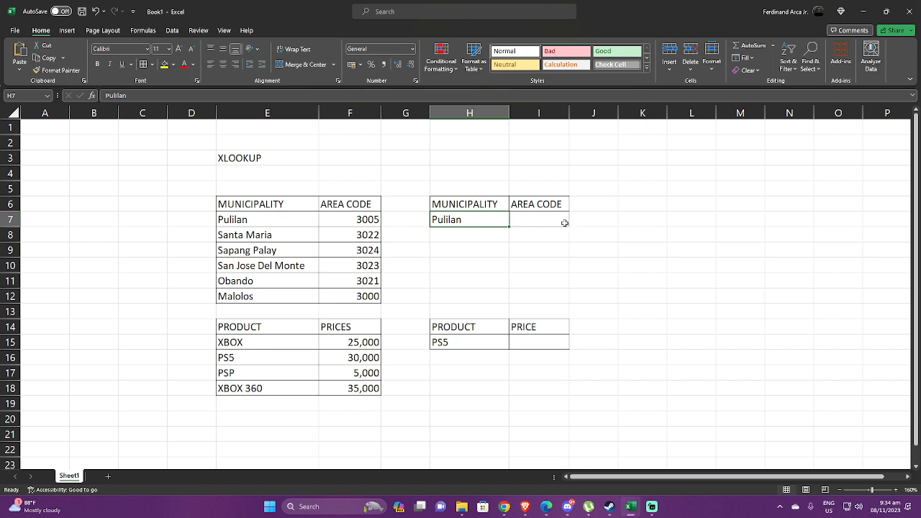
click(623, 214)
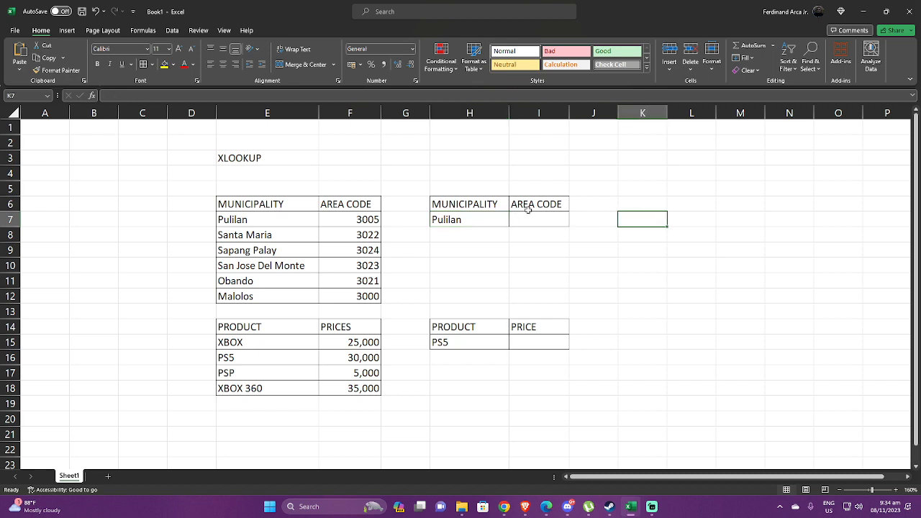
drag(475, 203, 559, 224)
click(612, 219)
Enter an XLOOKUP formula in I7 that looks up H7 in E7:E12, returns from F7:F12, and gives "NA" if not found
click(549, 220)
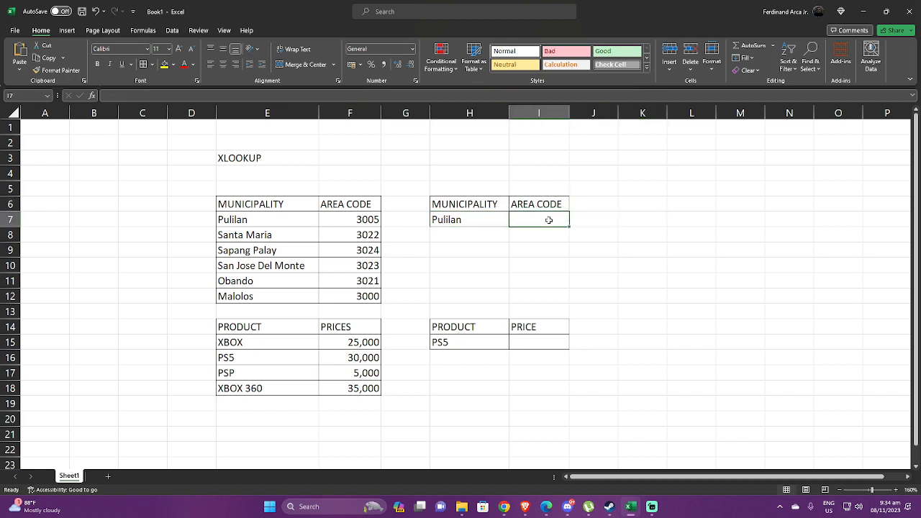
text(=)
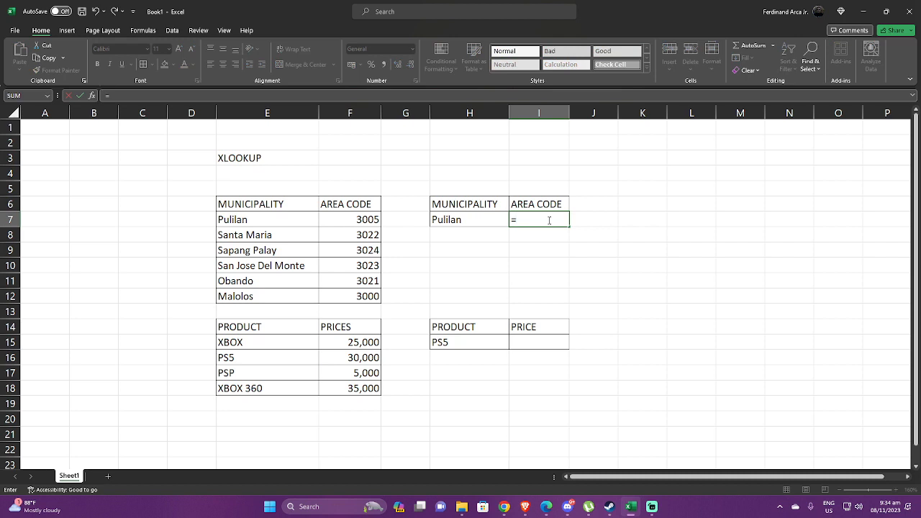
text(XLOOK)
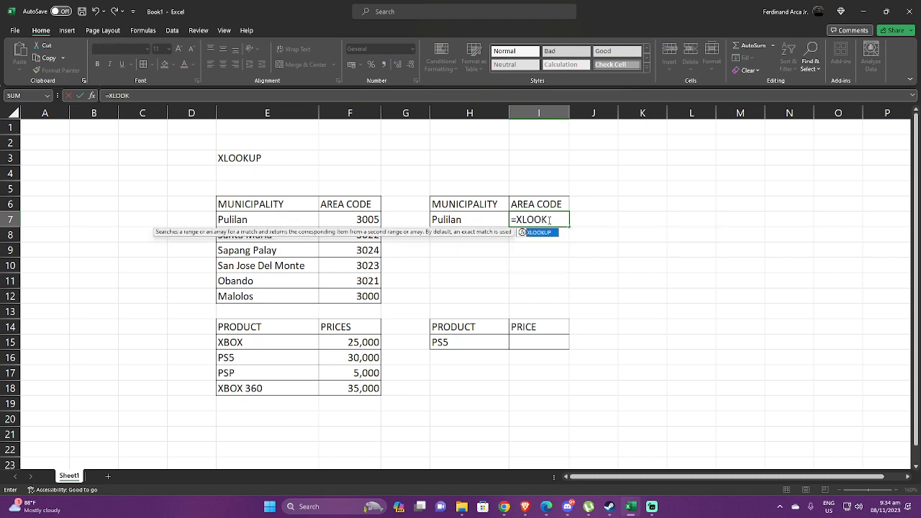
text(UP()
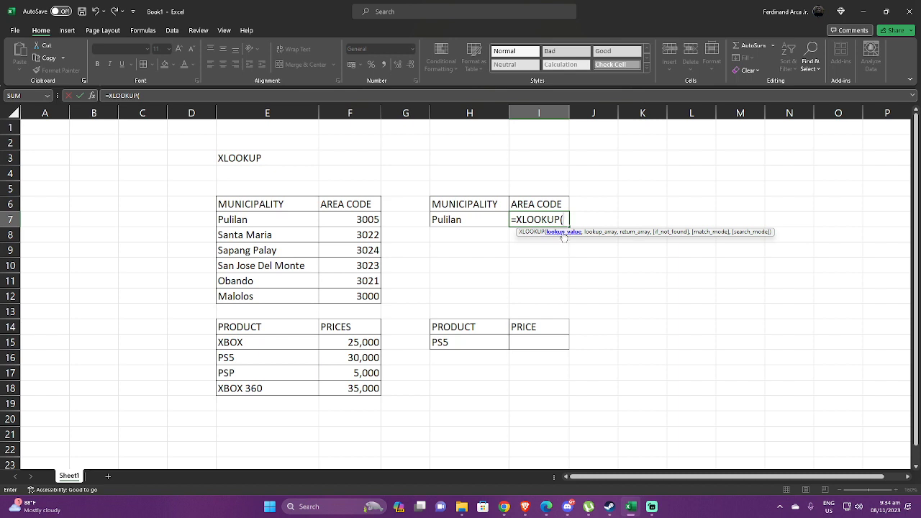
click(473, 219)
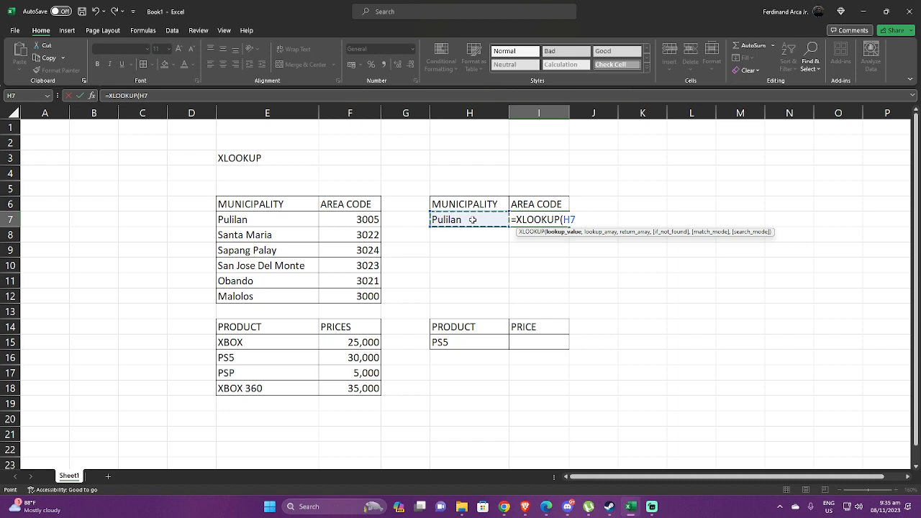
text(,)
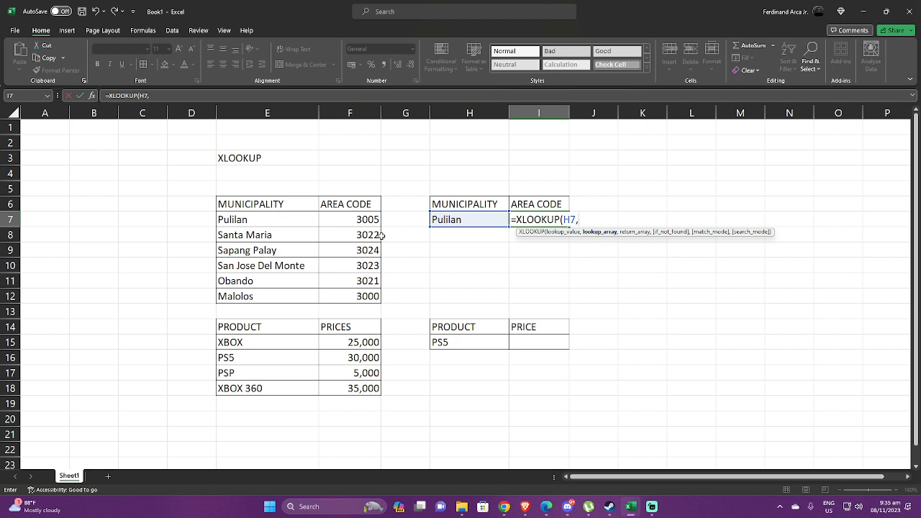
drag(286, 219, 288, 290)
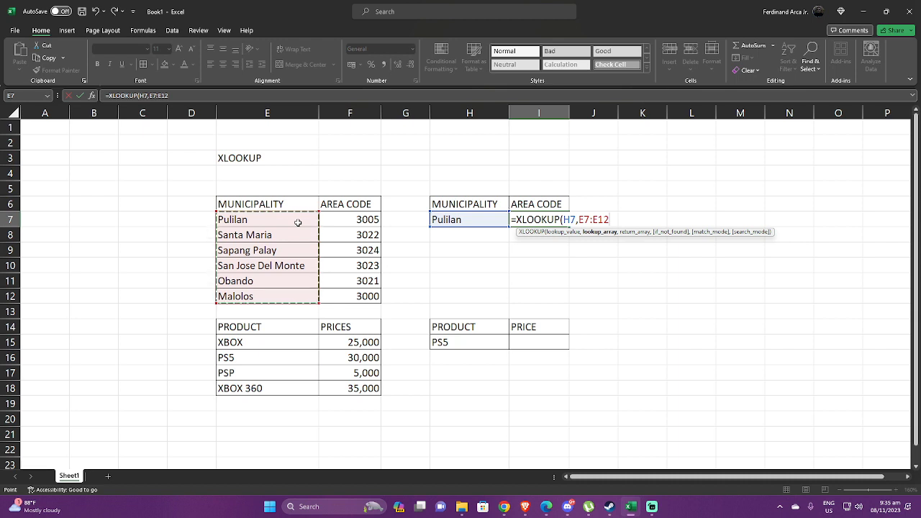
text(,)
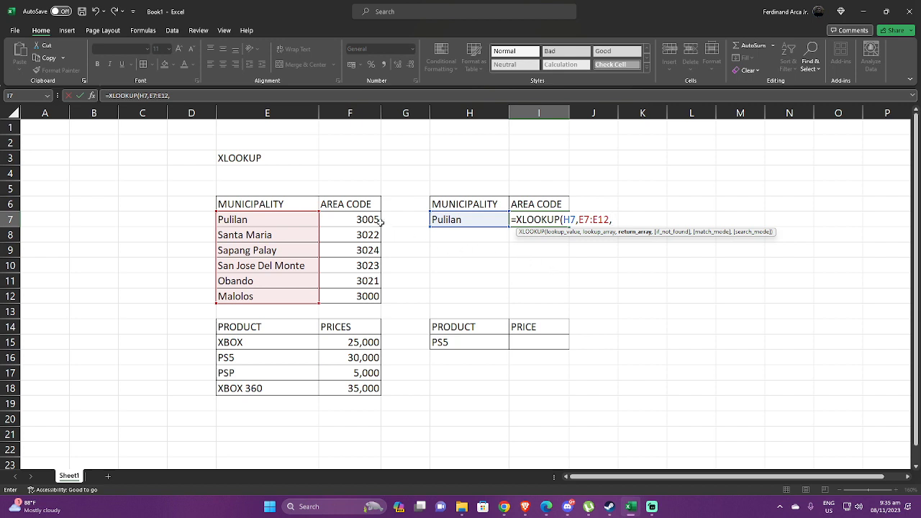
drag(363, 220, 368, 299)
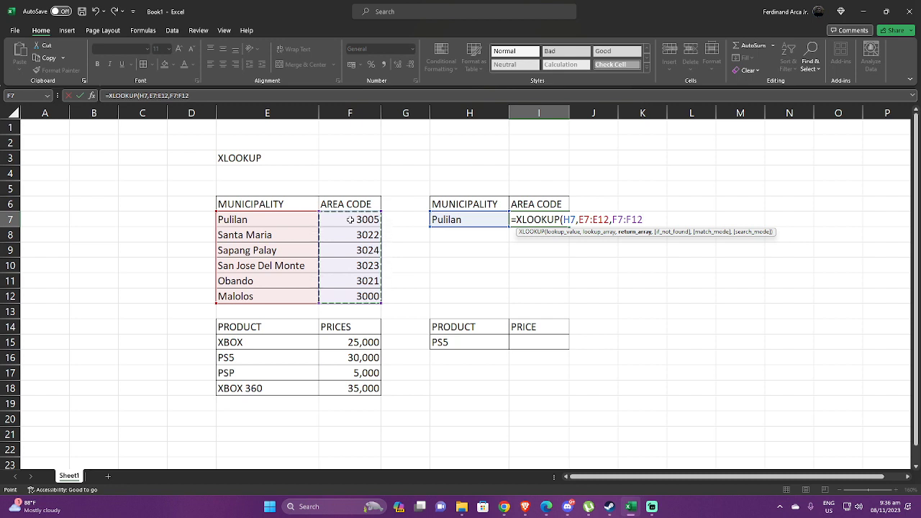
text(,)
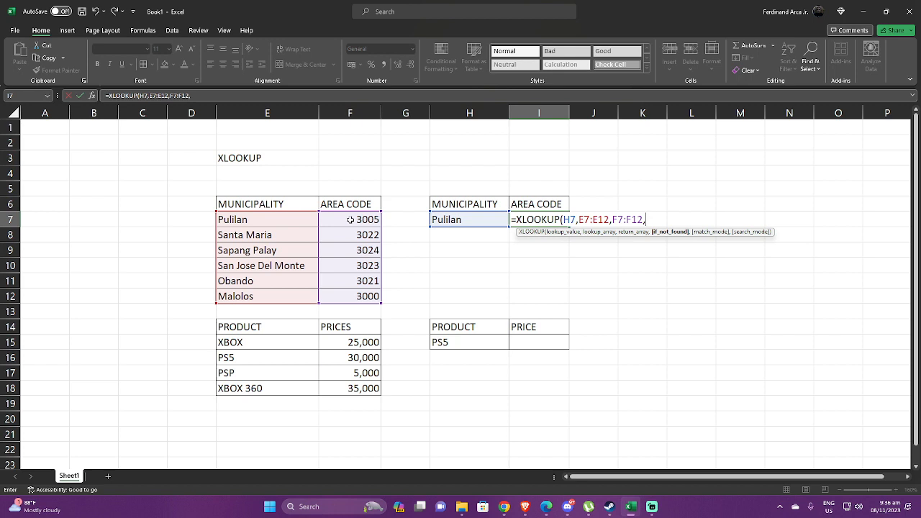
text("NA"))
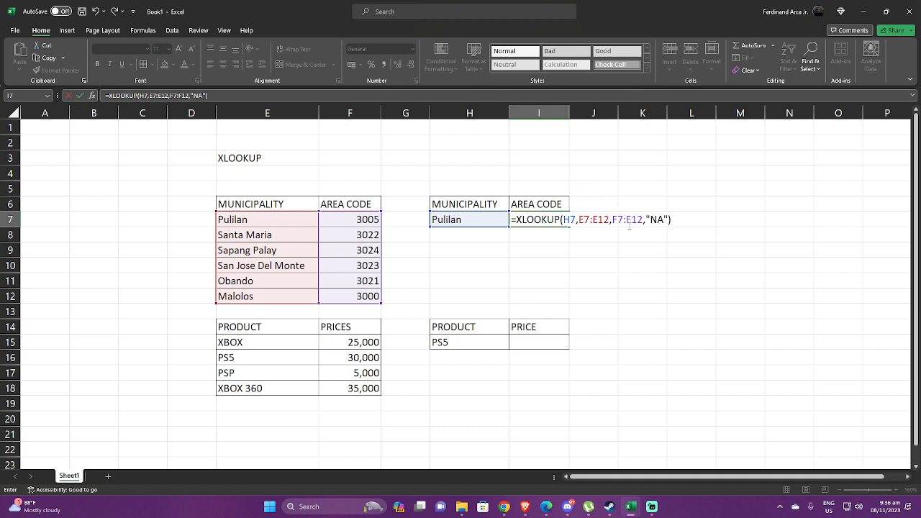
key(Return)
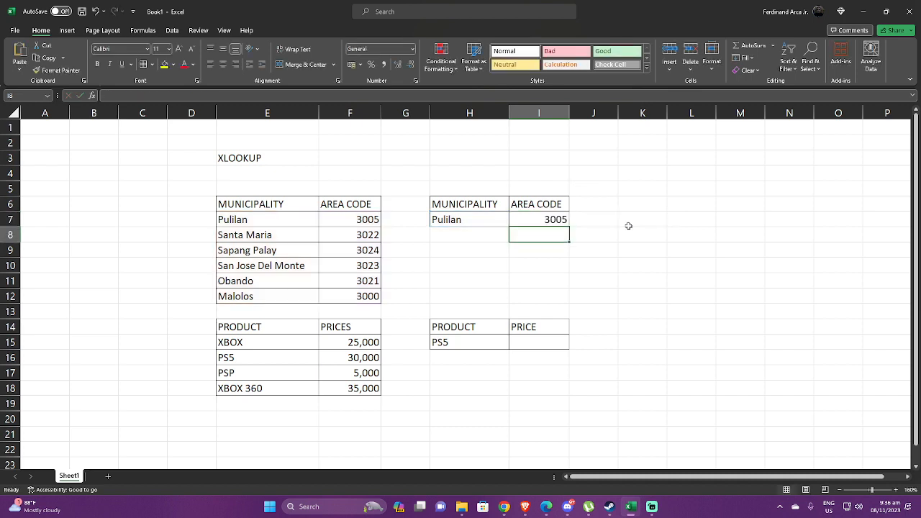
Test the area code lookup by changing the municipality in H7 to Obando
click(558, 220)
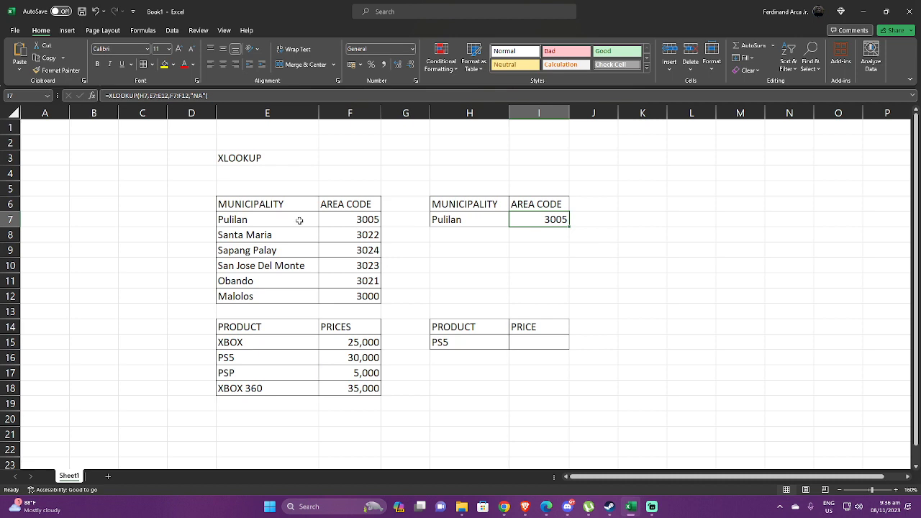
click(455, 222)
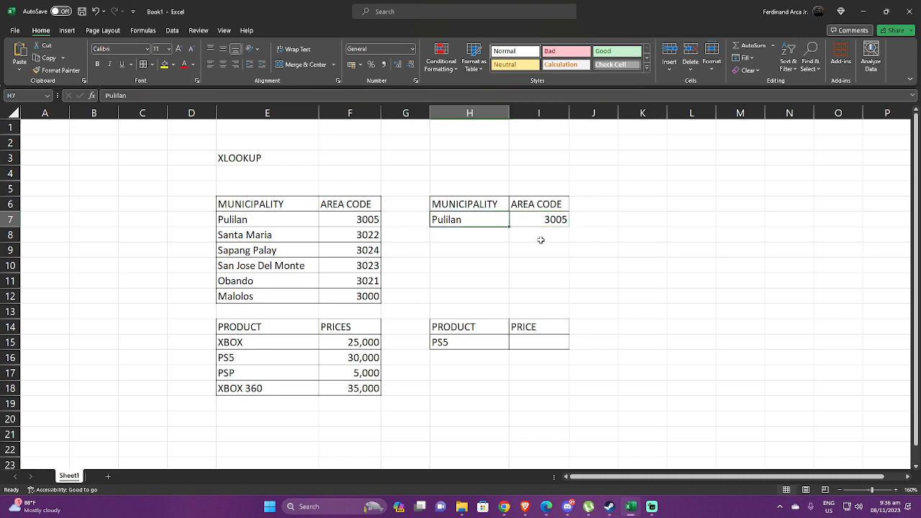
text(Obando)
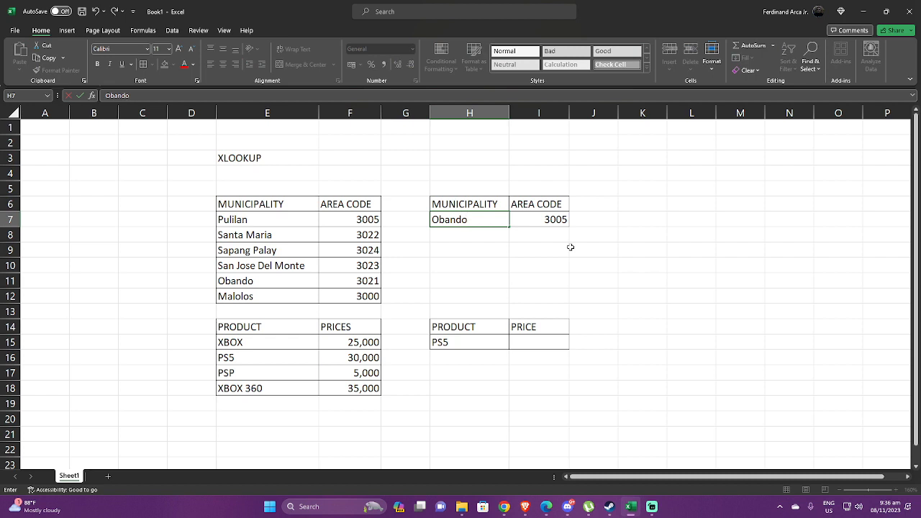
key(Return)
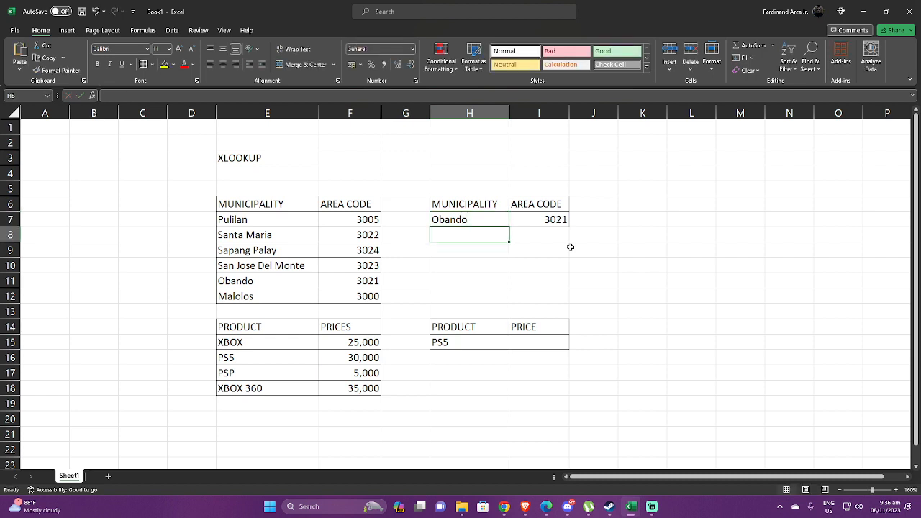
Replace the municipality in H7 with Calumpit to test the lookup with an unlisted name
key(Up)
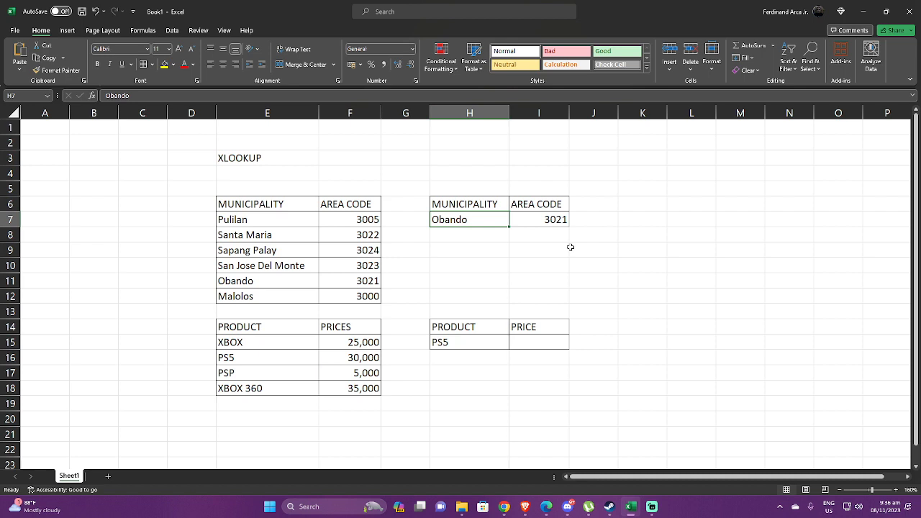
text(Calumpit)
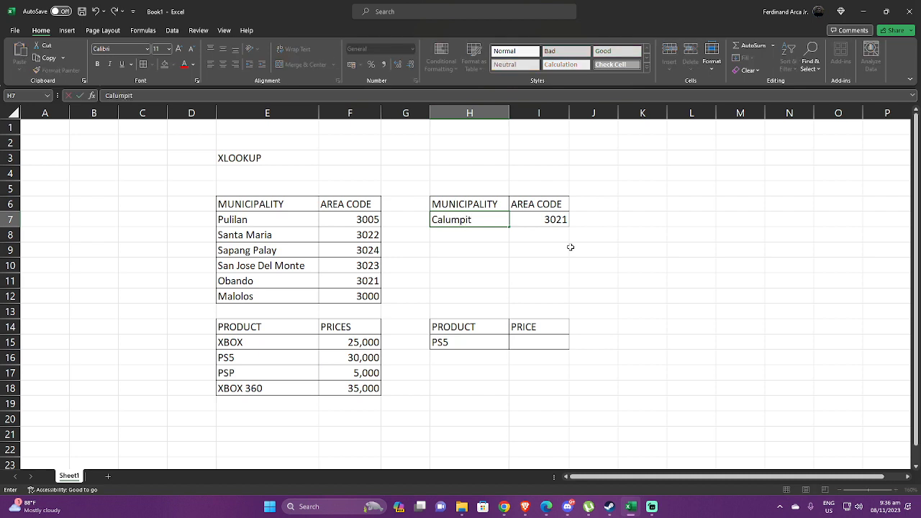
key(Return)
key(Down)
key(Up)
key(Up)
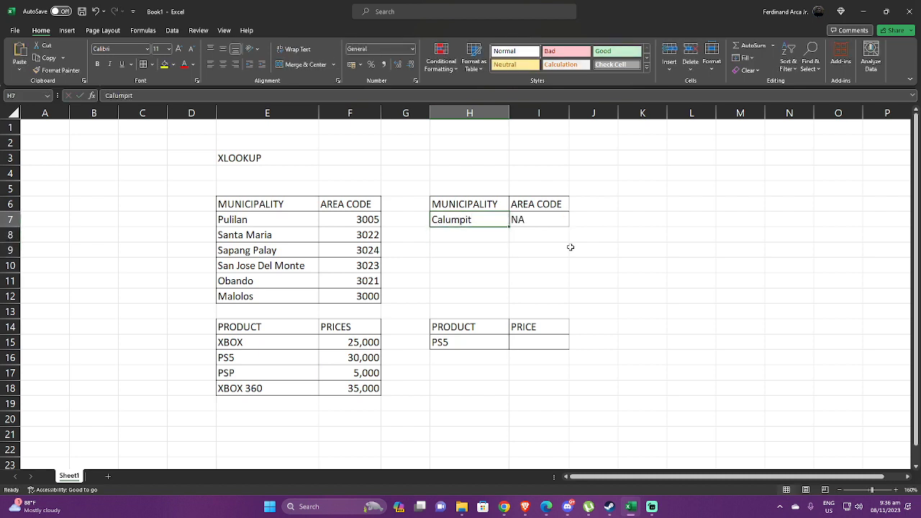
key(Right)
key(Left)
Enter an XLOOKUP formula in I15 that looks up H15 in E15:E18, returns from F15:F18, and gives "NOT AVAILABLE" if not found
scroll(571, 247, down, 1)
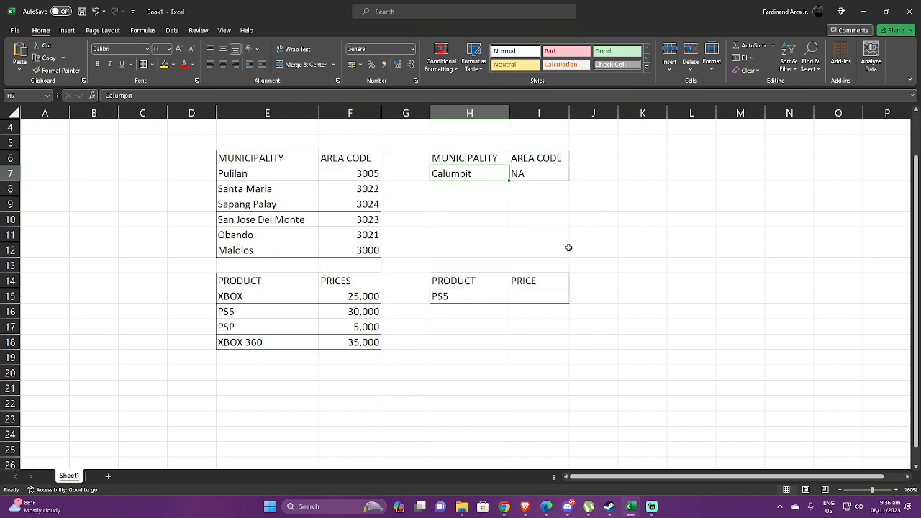
click(538, 297)
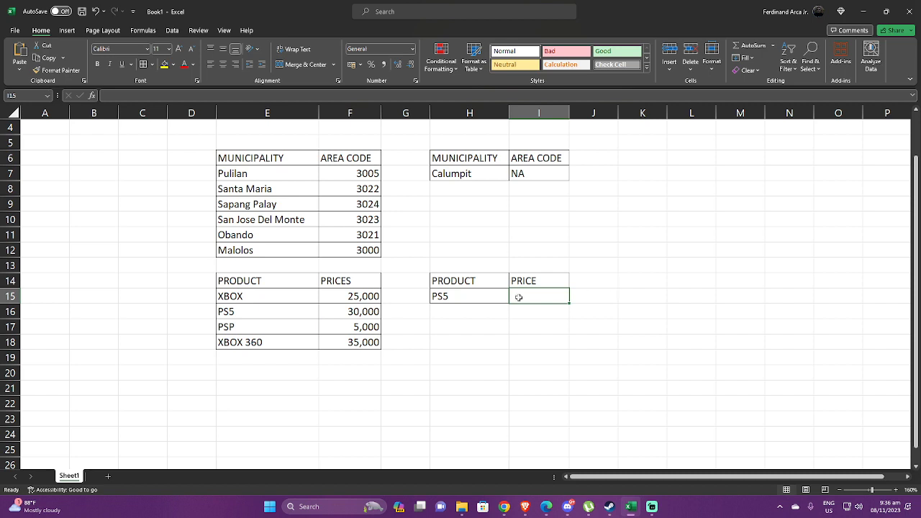
click(491, 298)
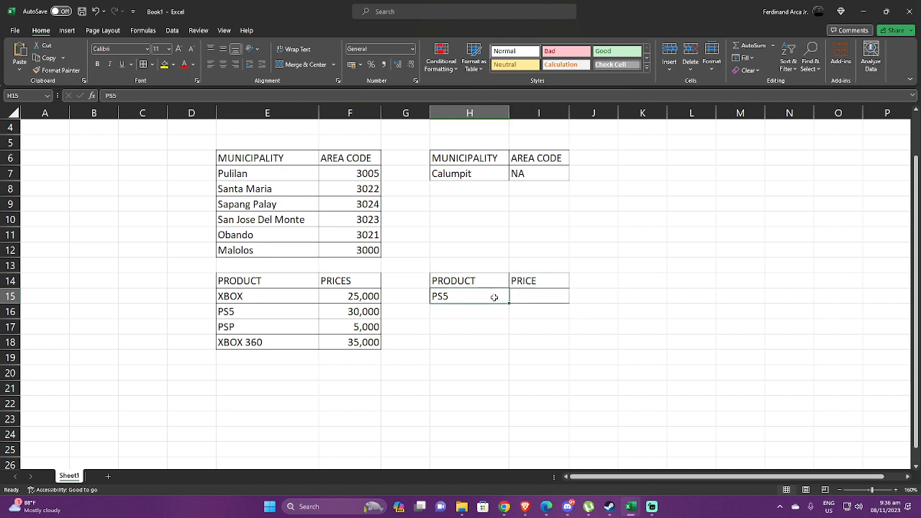
click(556, 300)
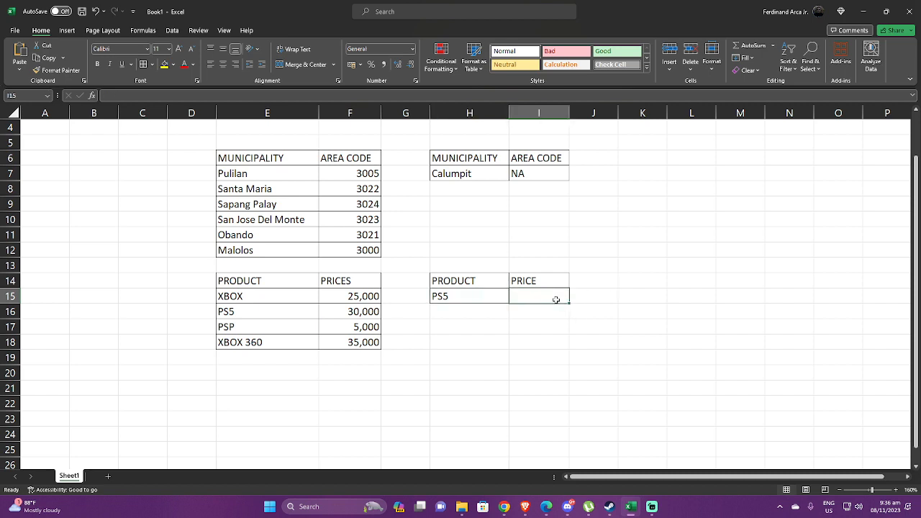
text(=)
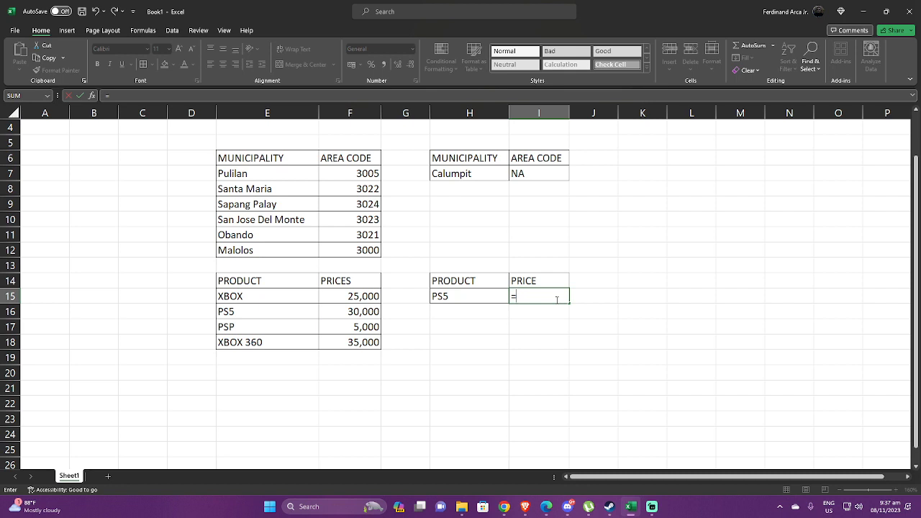
text(XLOOKUP)
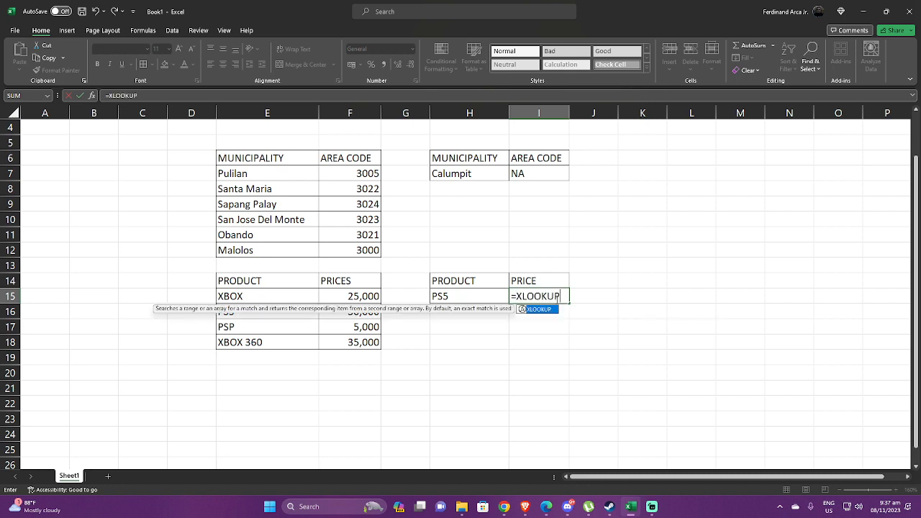
text(()
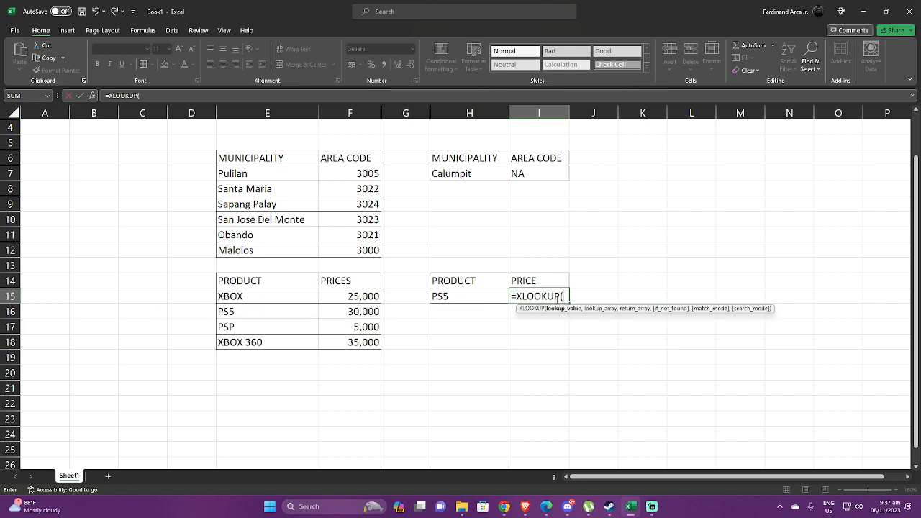
click(469, 297)
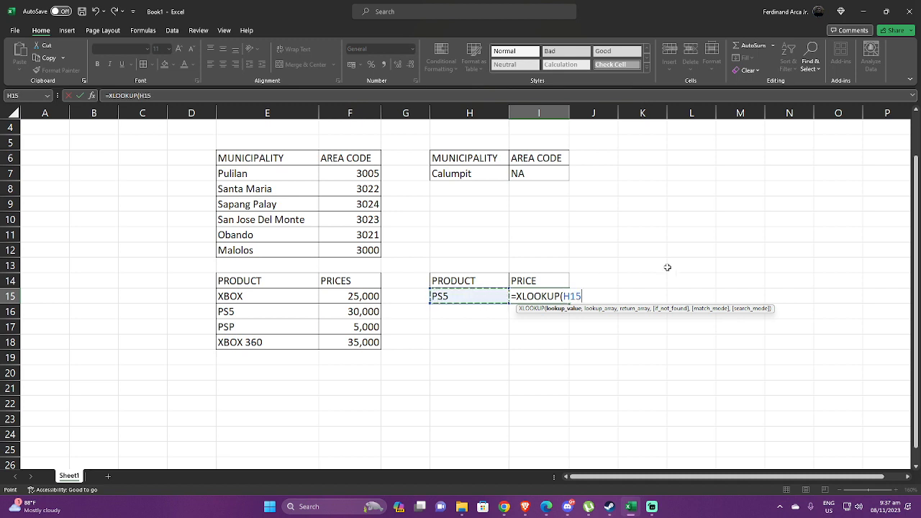
text(,)
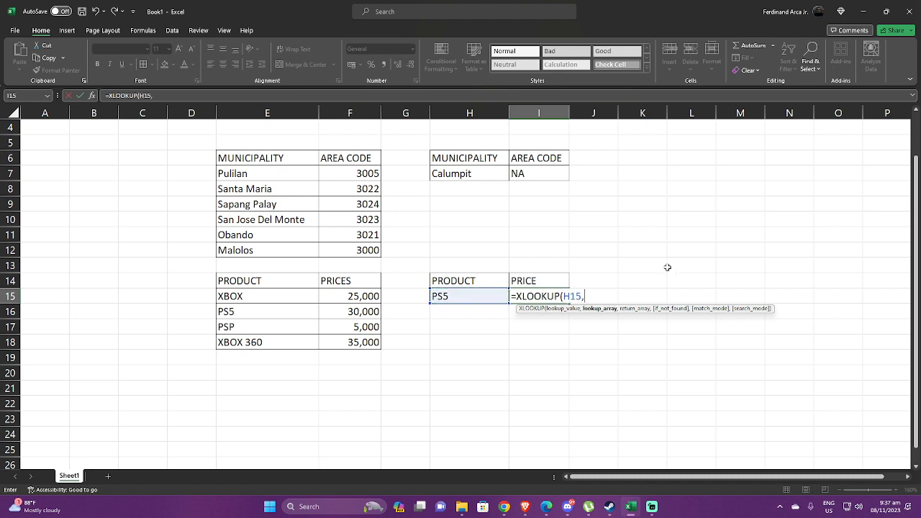
drag(306, 299, 305, 336)
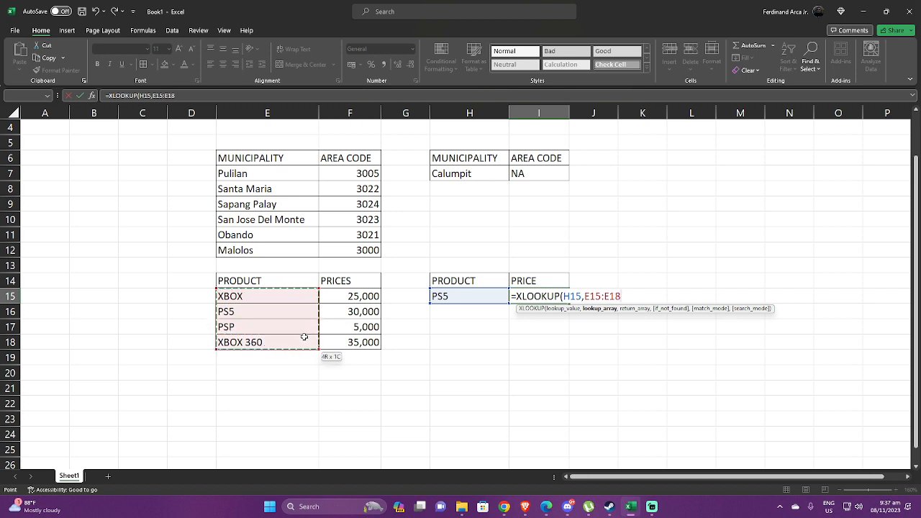
text(,)
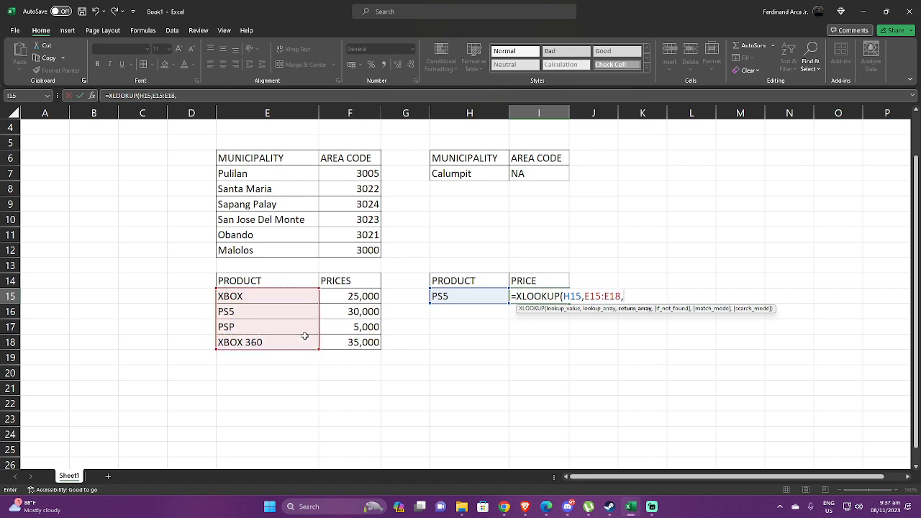
drag(357, 298, 364, 344)
text(,)
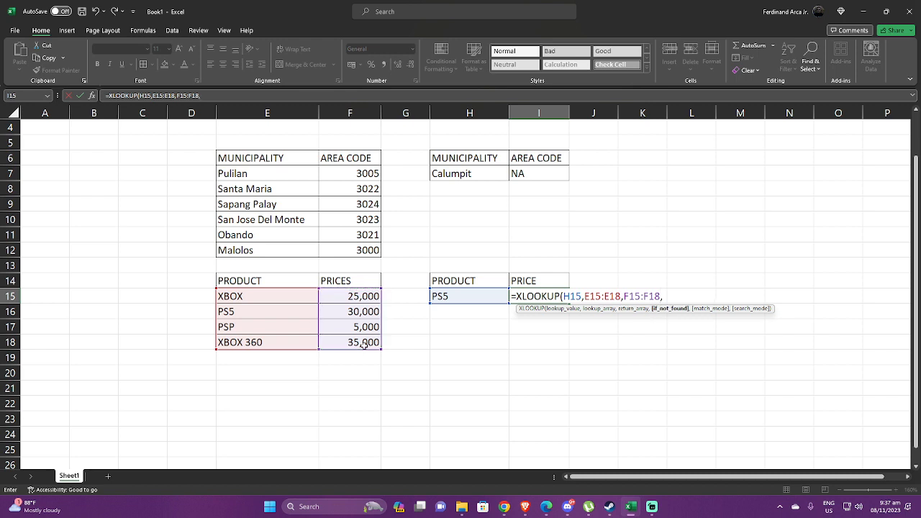
text("NOT AVAILABLE)
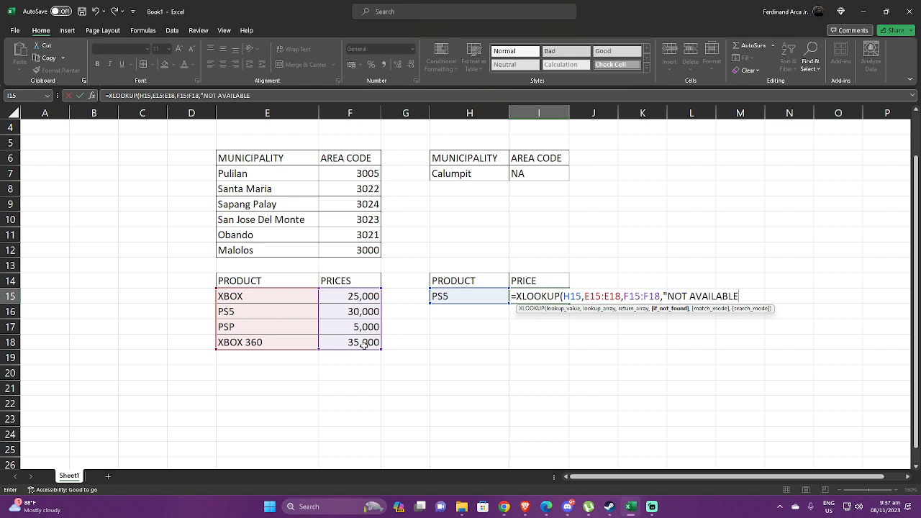
text("))
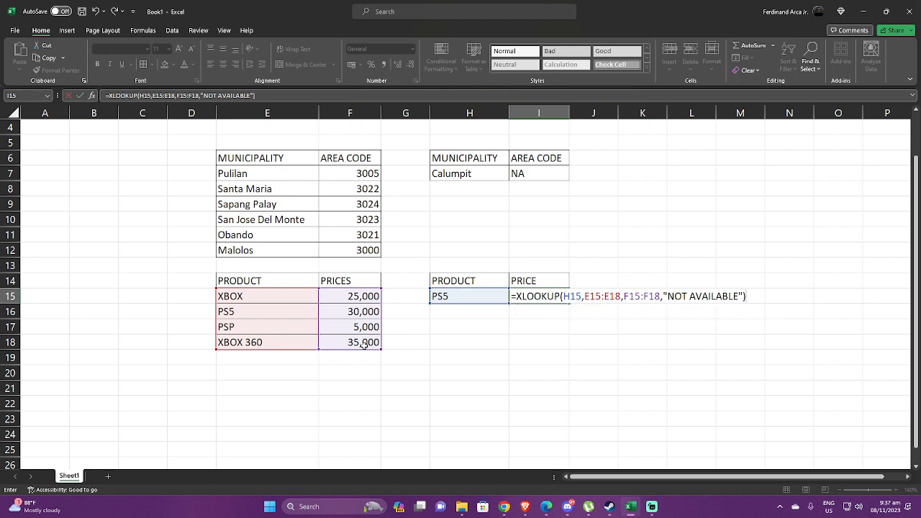
key(Return)
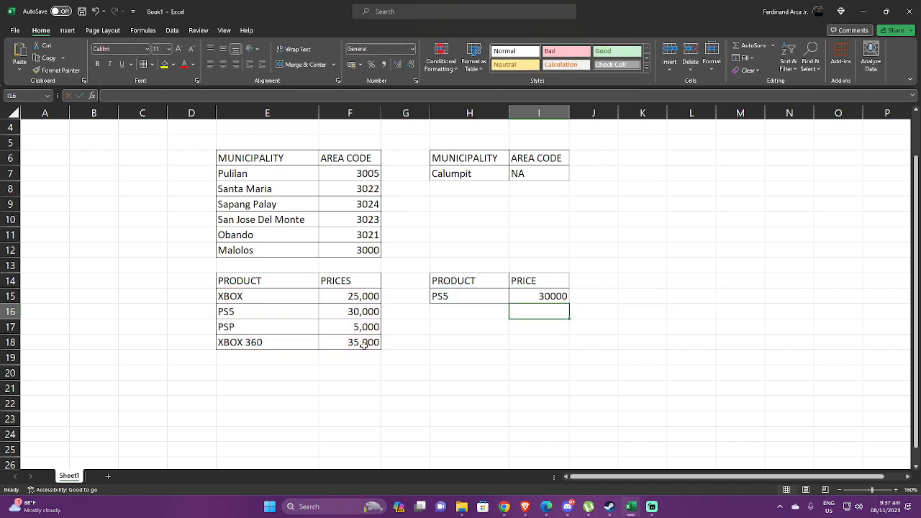
Format the price in I15 as a Number with 2 decimal places and the 1000 separator
click(543, 296)
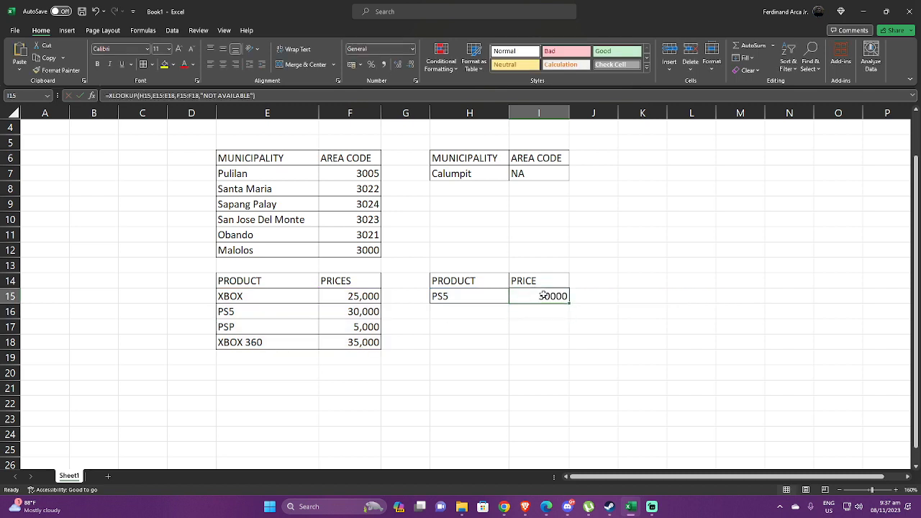
right_click(545, 296)
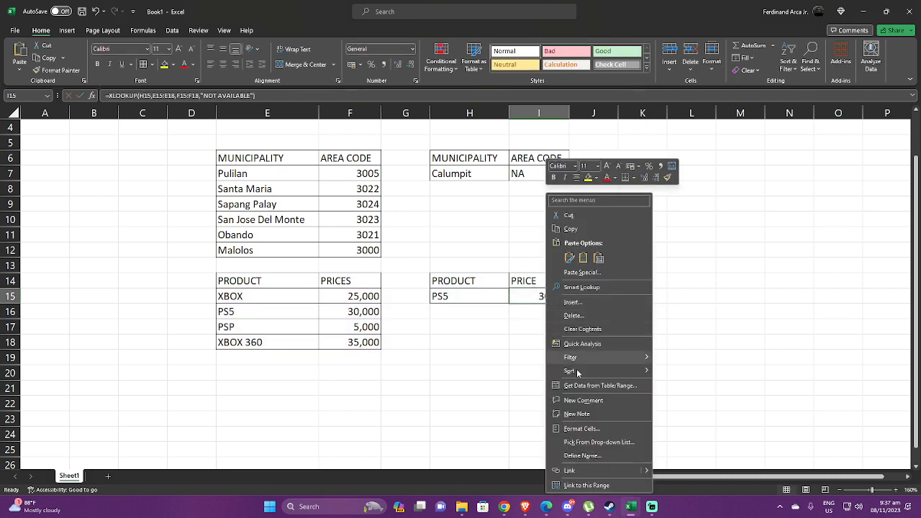
click(596, 430)
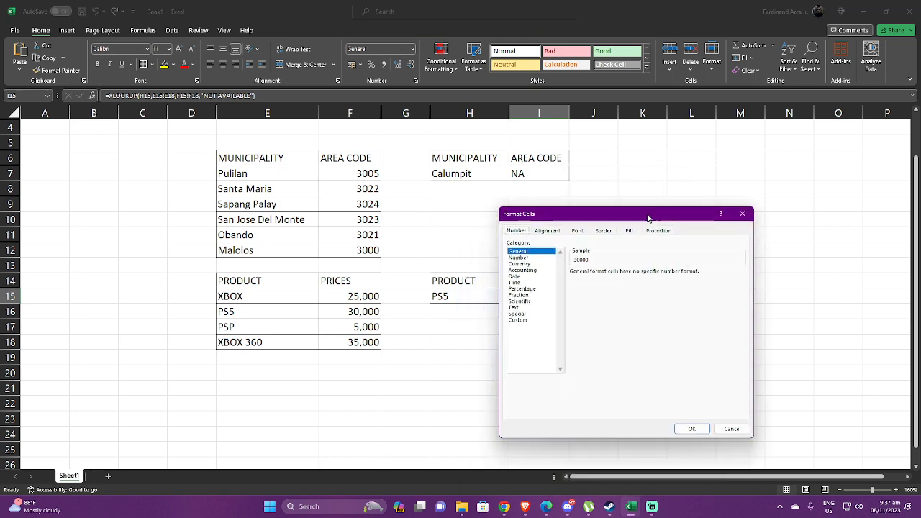
click(534, 257)
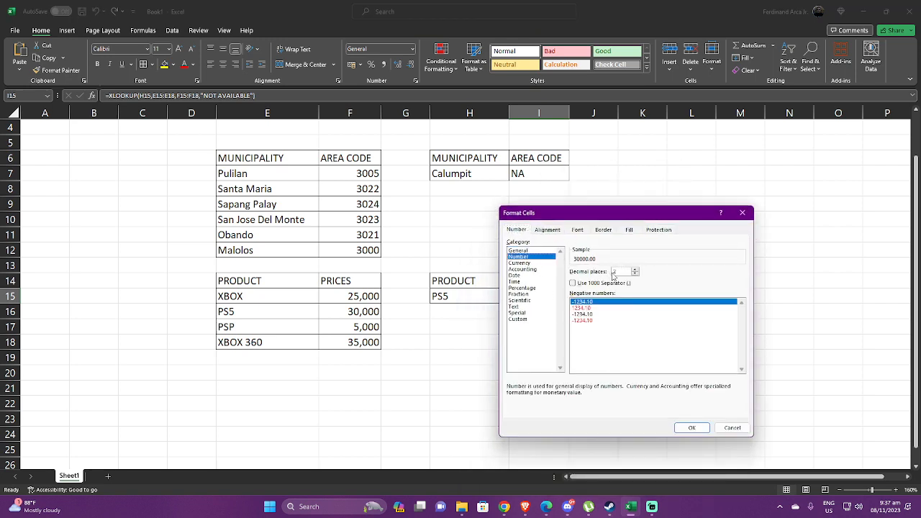
click(573, 283)
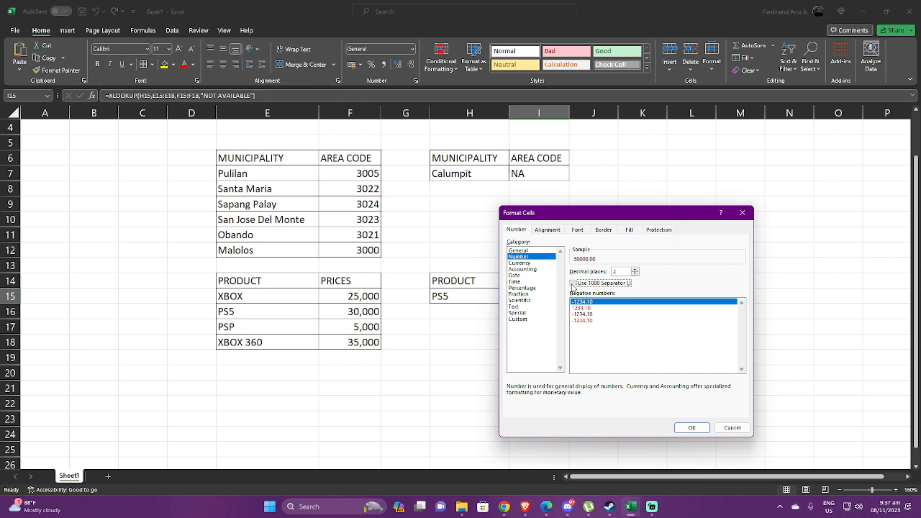
click(691, 428)
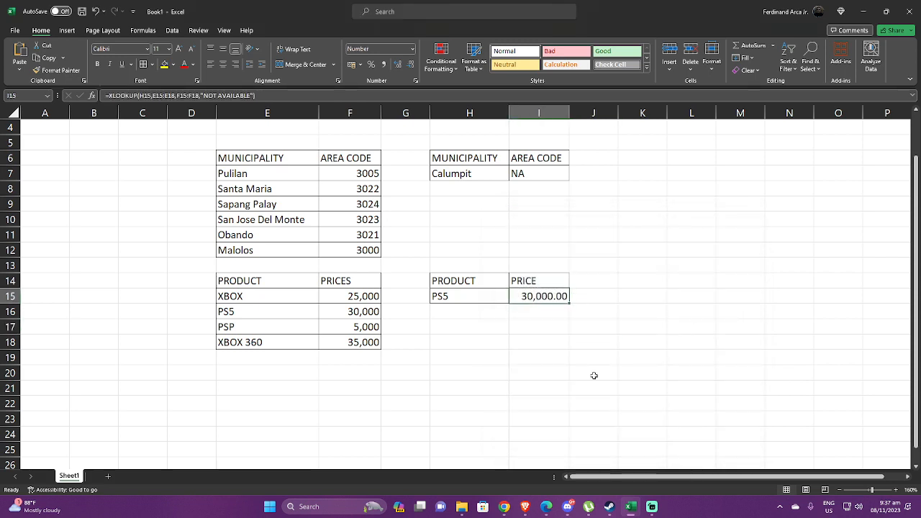
Compare the PS5 price in F16 with the lookup result in I15, and open the I15 formula for review
click(353, 314)
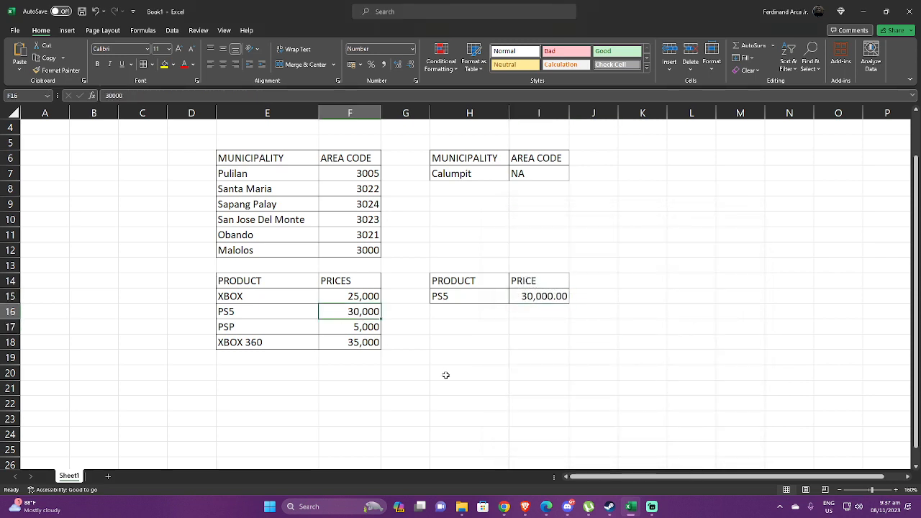
click(531, 298)
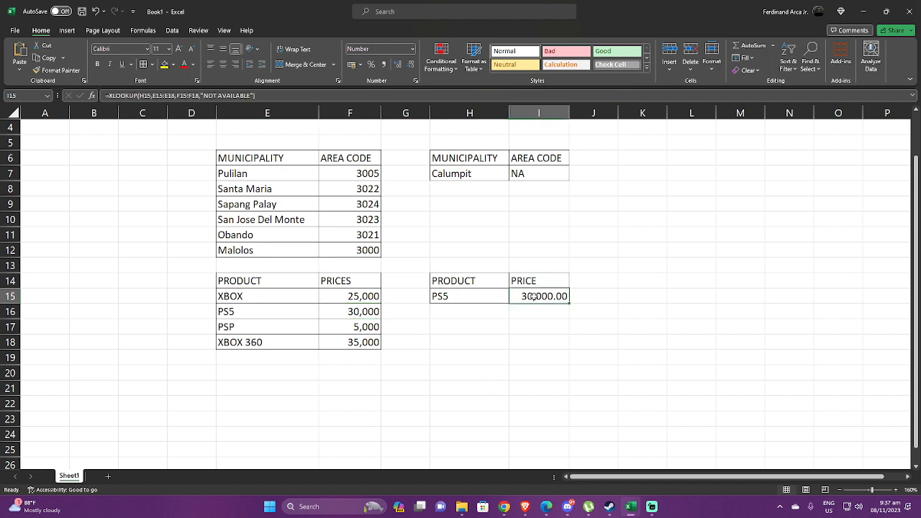
double_click(530, 298)
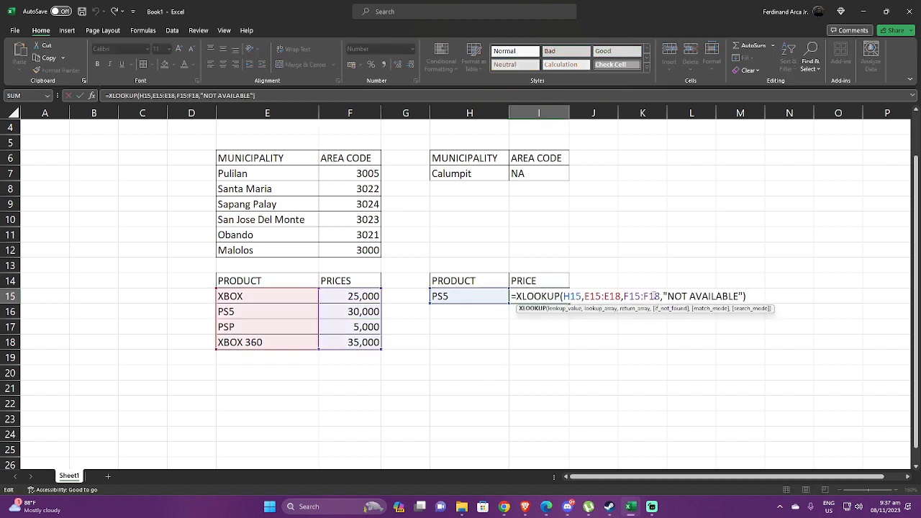